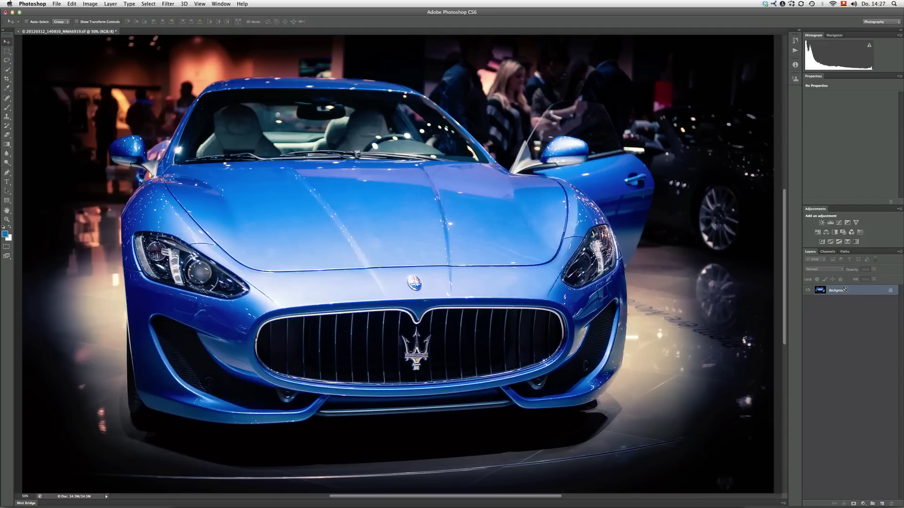
Duplicate the Background photo as Layer 1 and convert Layer 1 to a smart object
{"action": "key", "text": "super+j"}
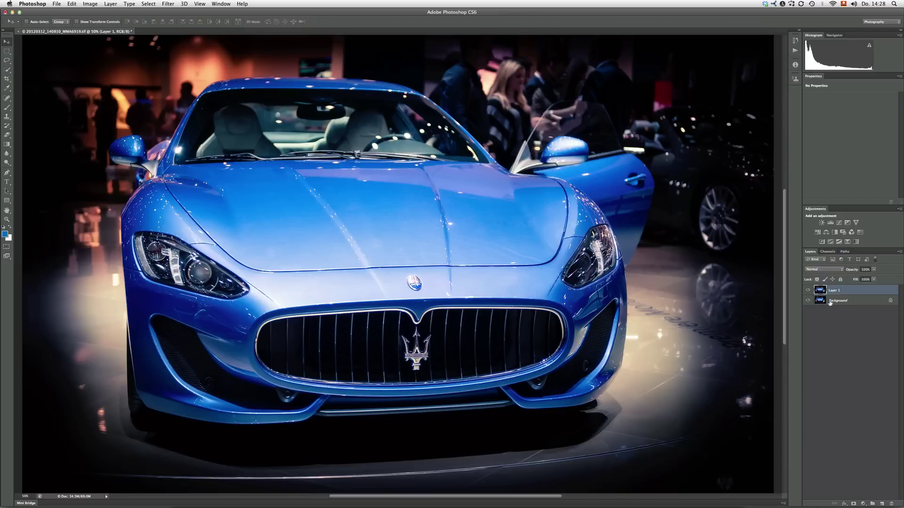
{"action": "right_click", "coordinate": [852, 291]}
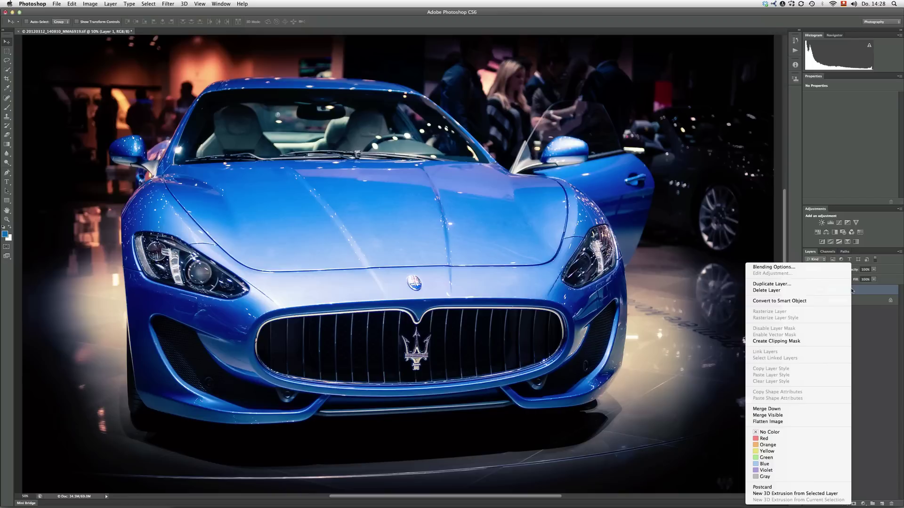
{"action": "left_click", "coordinate": [792, 303]}
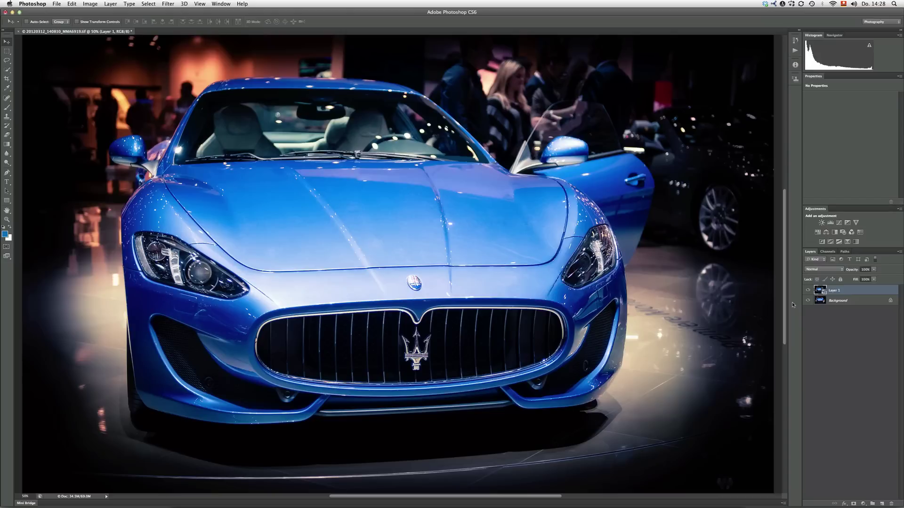
Apply a Gaussian Blur with a 15-pixel radius to Layer 1
{"action": "left_click", "coordinate": [167, 4]}
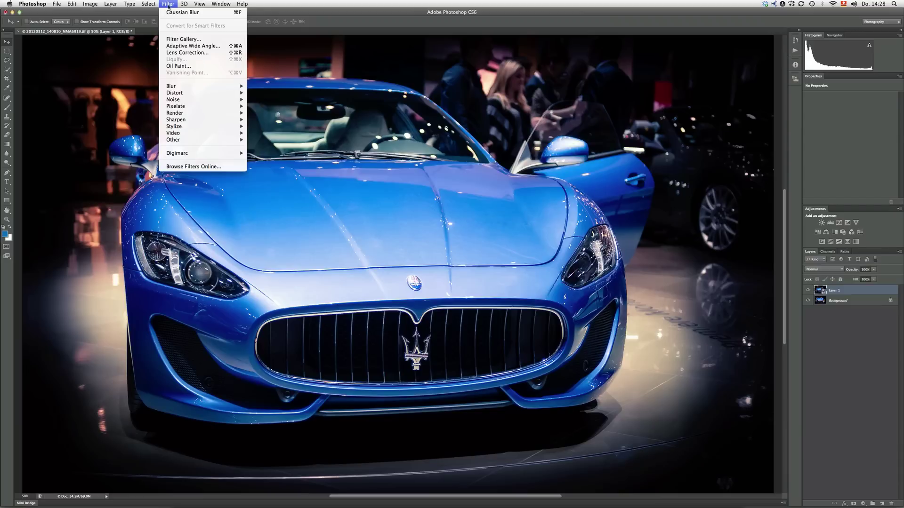
{"action": "mouse_move", "coordinate": [203, 88]}
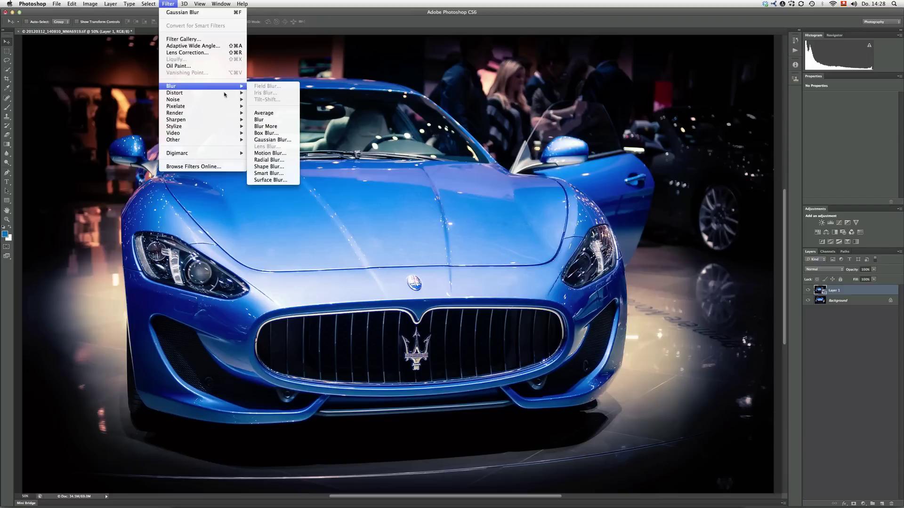
{"action": "left_click", "coordinate": [272, 139]}
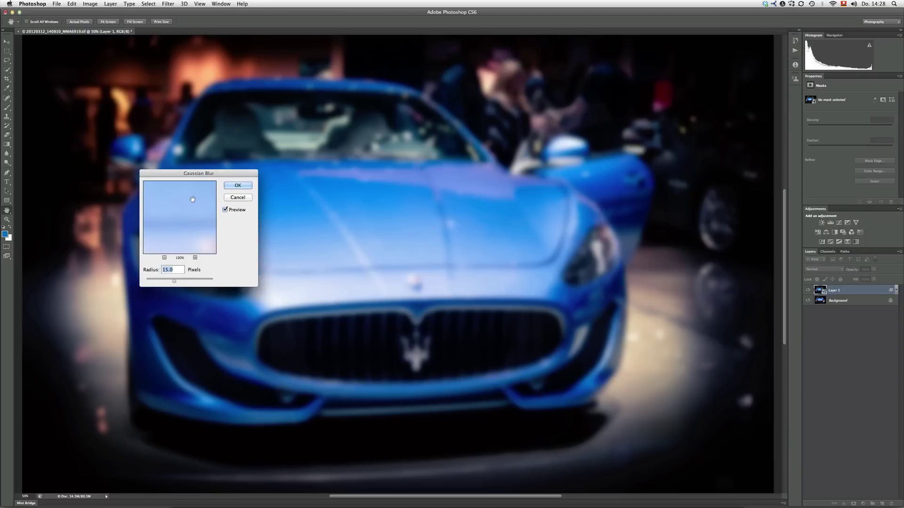
{"action": "left_click", "coordinate": [246, 187]}
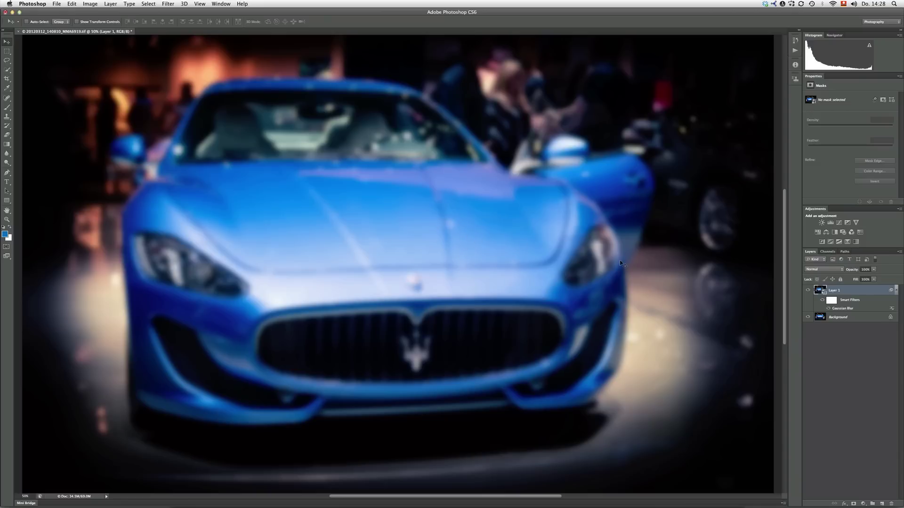
Try Overlay blending on Layer 1, then switch it to Divide
{"action": "left_click", "coordinate": [816, 270]}
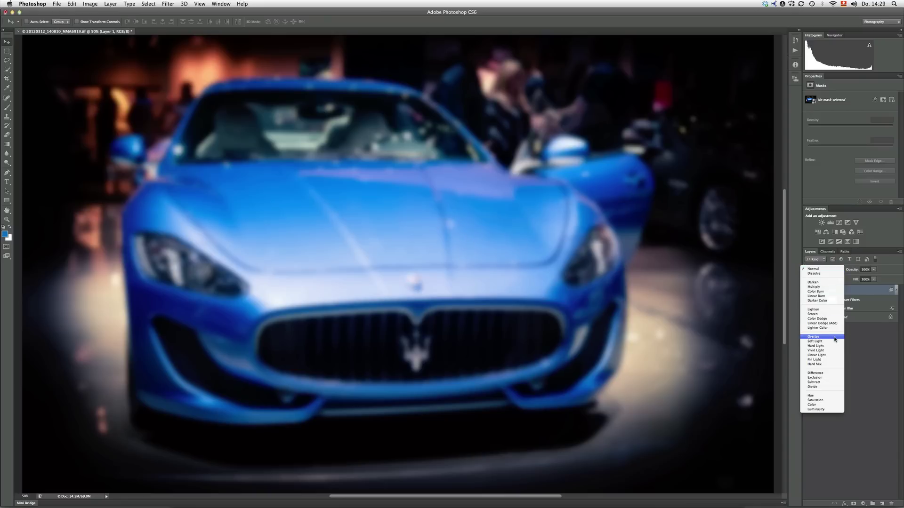
{"action": "left_click", "coordinate": [835, 337]}
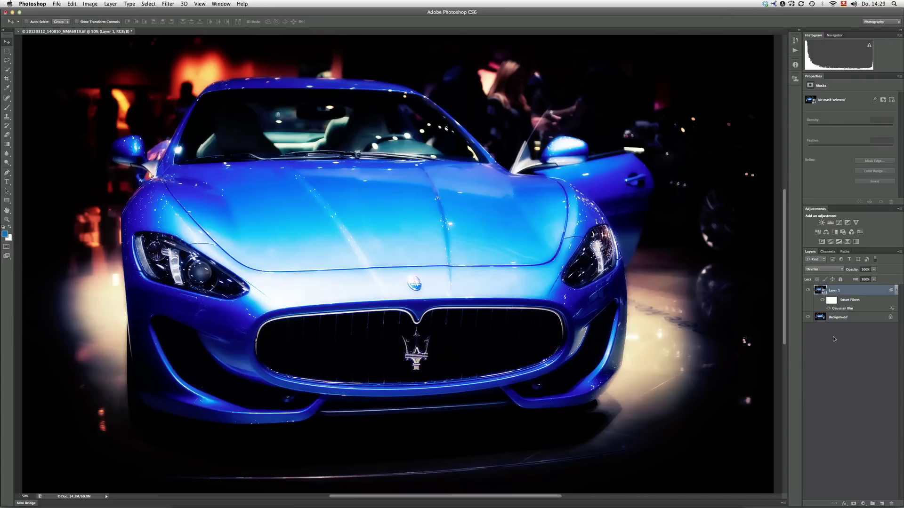
{"action": "left_click", "coordinate": [822, 270]}
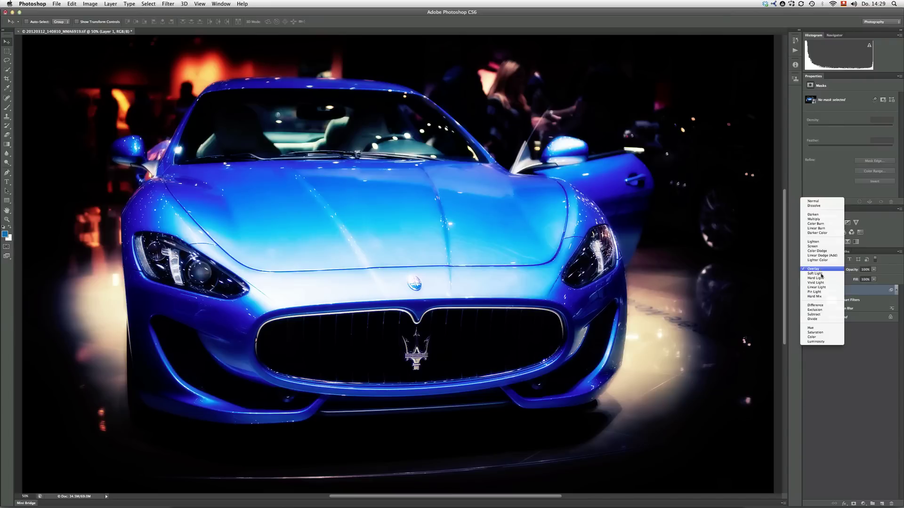
{"action": "left_click", "coordinate": [829, 320]}
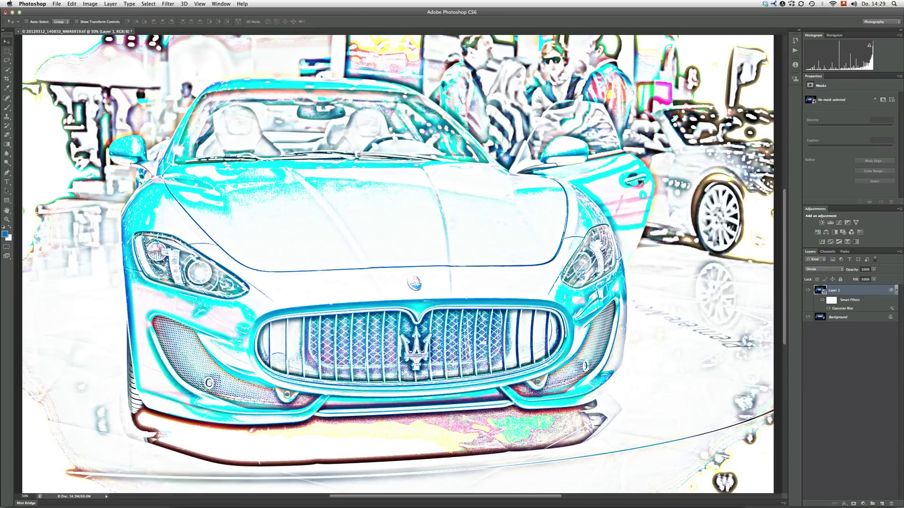
Add a Black & White adjustment layer and drag on the car's hood to lower Cyans to 28
{"action": "left_click", "coordinate": [835, 233]}
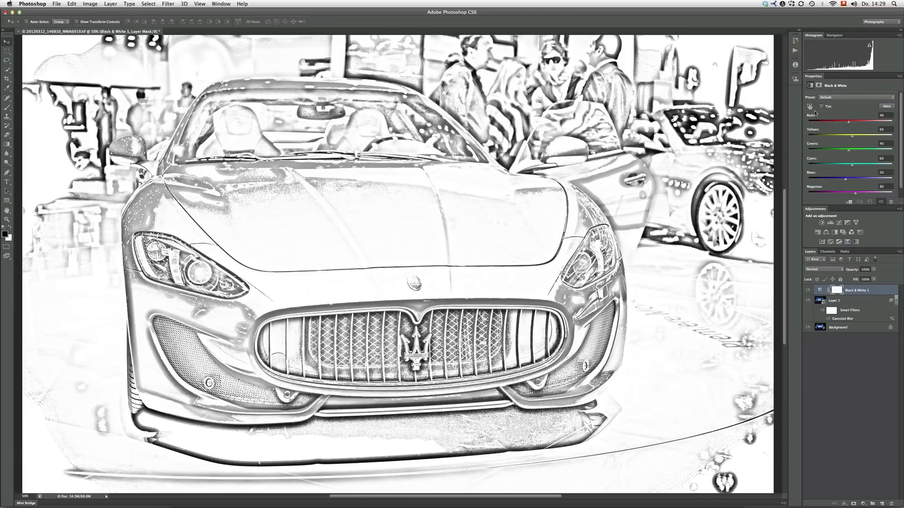
{"action": "left_click", "coordinate": [810, 106]}
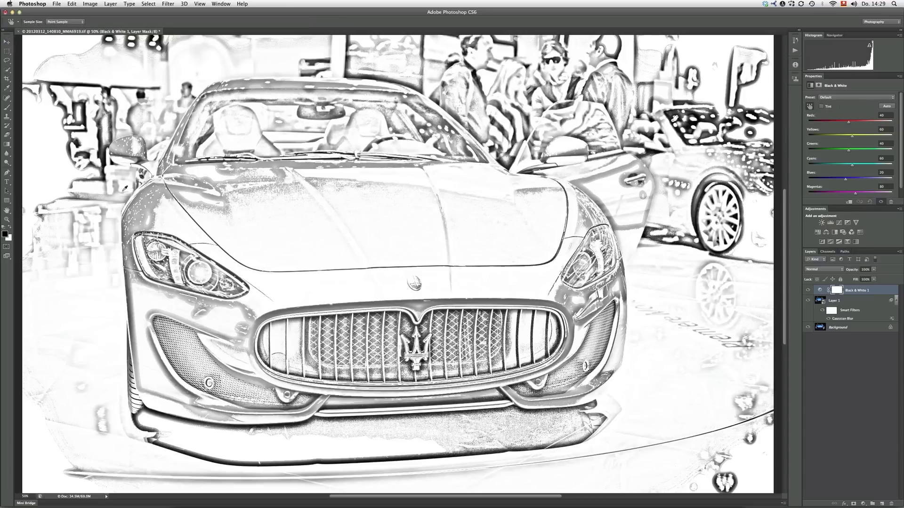
{"action": "left_click", "coordinate": [176, 189]}
{"action": "mouse_move", "coordinate": [176, 189]}
{"action": "left_mouse_down"}
{"action": "mouse_move", "coordinate": [162, 189]}
{"action": "mouse_move", "coordinate": [192, 190]}
{"action": "mouse_move", "coordinate": [166, 189]}
{"action": "left_mouse_up"}
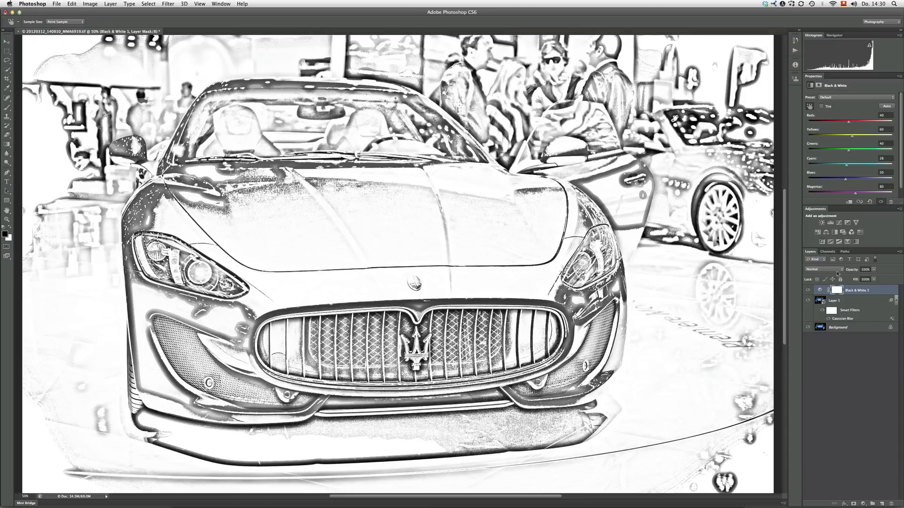
Duplicate Layer 1, move the copy above Black & White 1, and set its blend mode to Multiply
{"action": "left_click", "coordinate": [818, 301]}
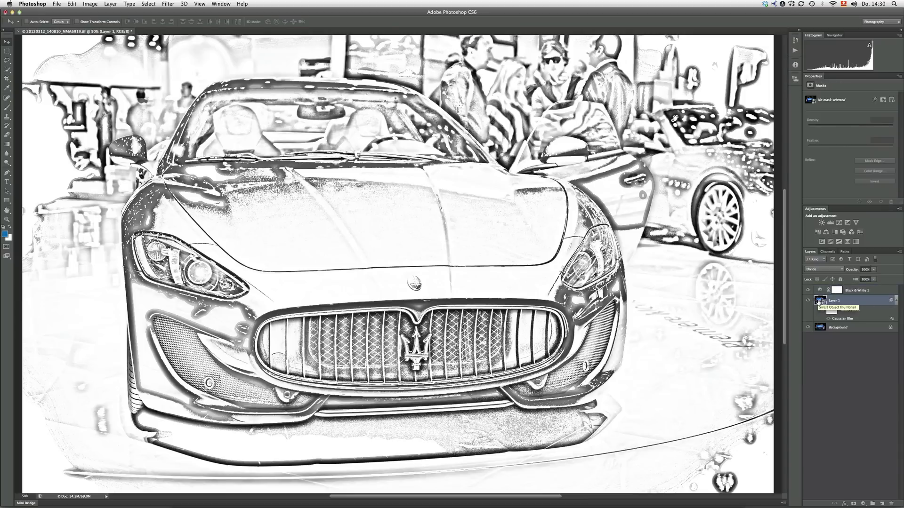
{"action": "key", "text": "super+j"}
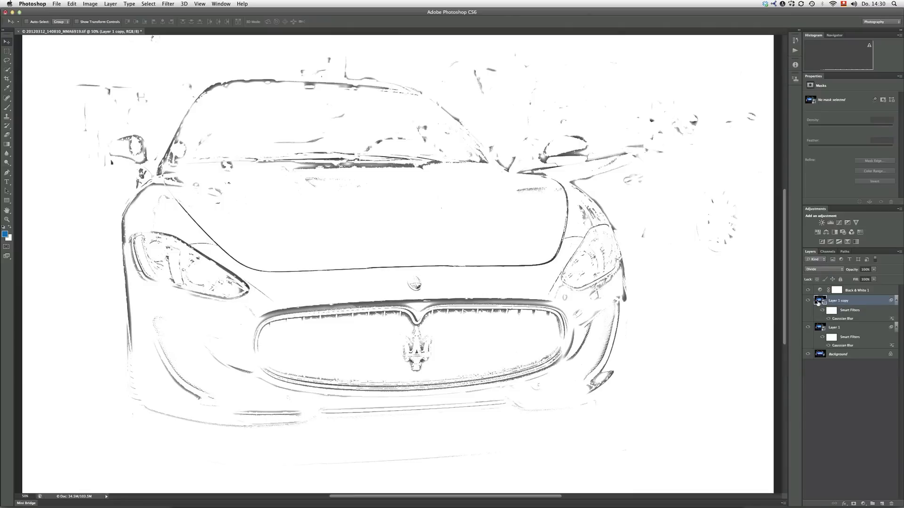
{"action": "left_click_drag", "start_coordinate": [817, 302], "coordinate": [817, 288]}
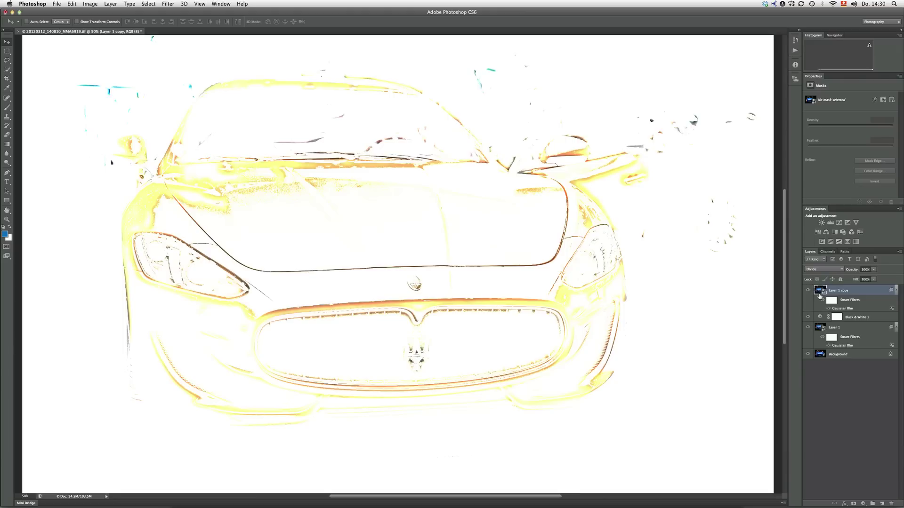
{"action": "left_click", "coordinate": [821, 269]}
{"action": "left_click", "coordinate": [811, 170]}
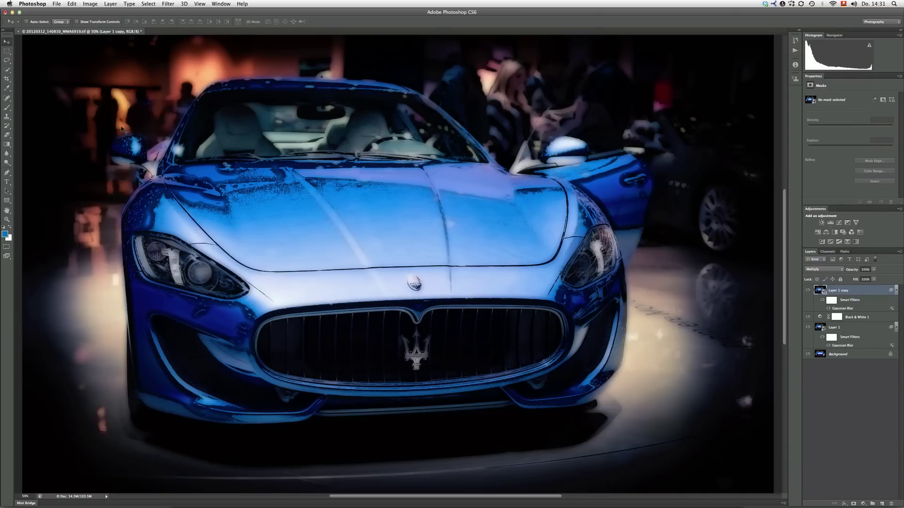
Open the copy's blend-mode list and dismiss it, leaving Multiply in place
{"action": "left_click", "coordinate": [819, 269]}
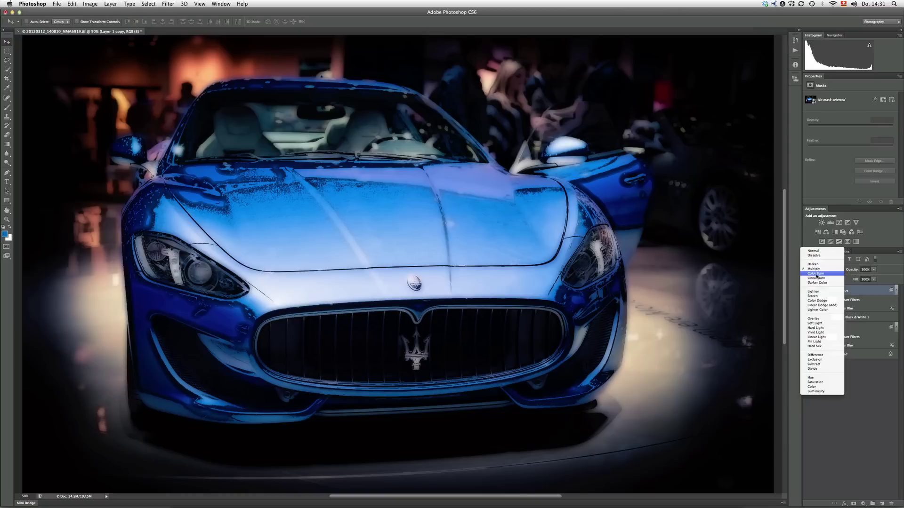
{"action": "left_click", "coordinate": [764, 283]}
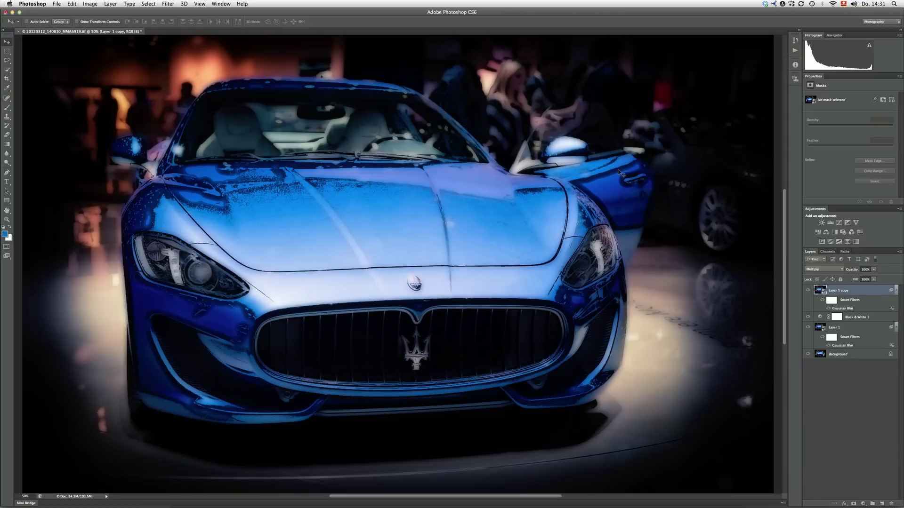
Cycle Layer 1 copy through blend modes with Shift+plus/minus, ending on Multiply
{"action": "key", "text": "shift+plus"}
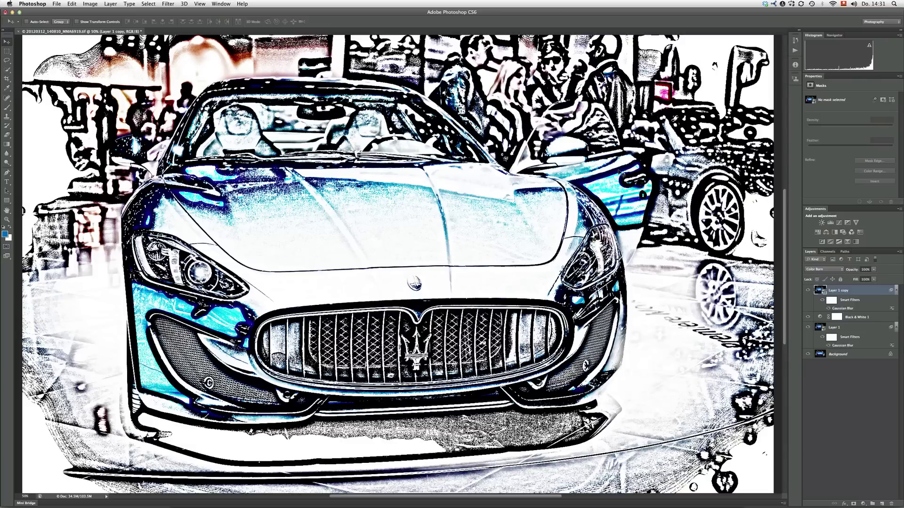
{"action": "key", "text": "shift+plus"}
{"action": "key", "text": "shift+plus"}
{"action": "key", "text": "shift+plus"}
{"action": "key", "text": "shift+plus"}
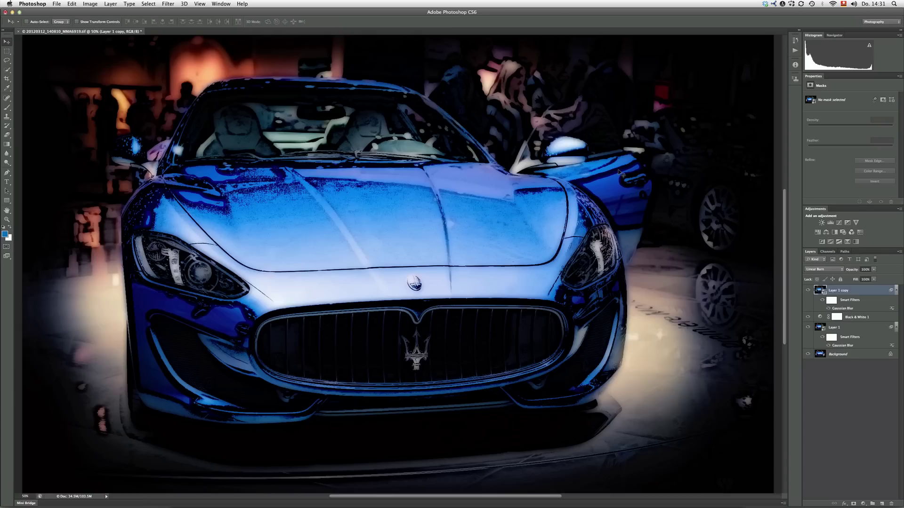
{"action": "key", "text": "shift+minus"}
{"action": "key", "text": "shift+minus"}
{"action": "key", "text": "shift+minus"}
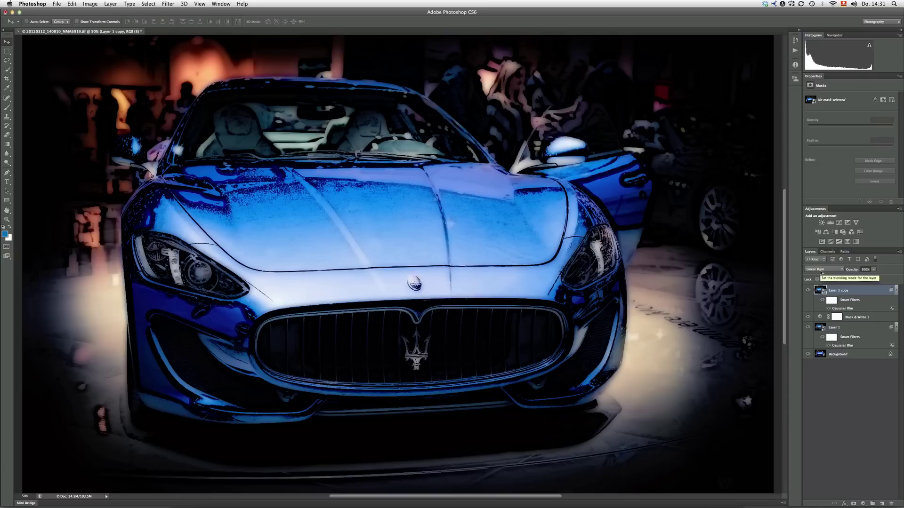
{"action": "key", "text": "shift+plus"}
{"action": "key", "text": "shift+plus"}
{"action": "key", "text": "shift+plus"}
{"action": "key", "text": "shift+plus"}
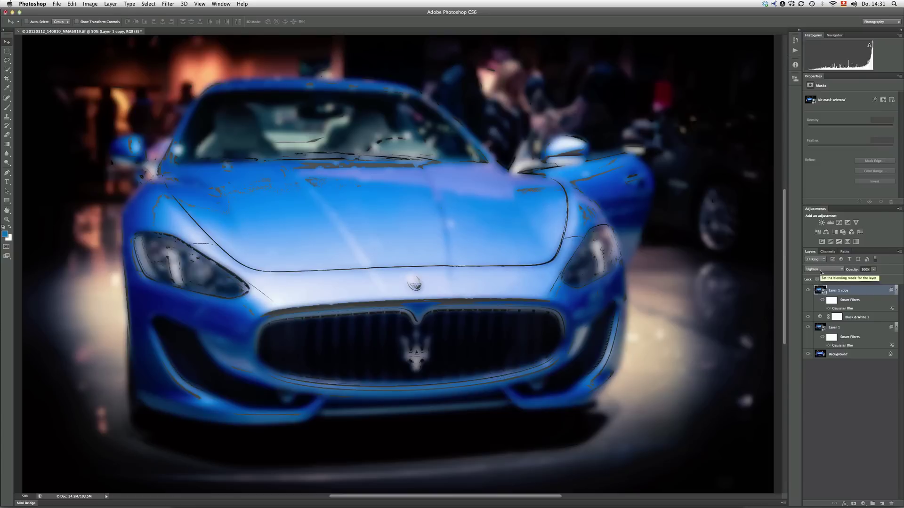
{"action": "key", "text": "shift+plus"}
{"action": "key", "text": "shift+plus"}
{"action": "key", "text": "shift+plus"}
{"action": "key", "text": "shift+plus"}
{"action": "key", "text": "shift+plus"}
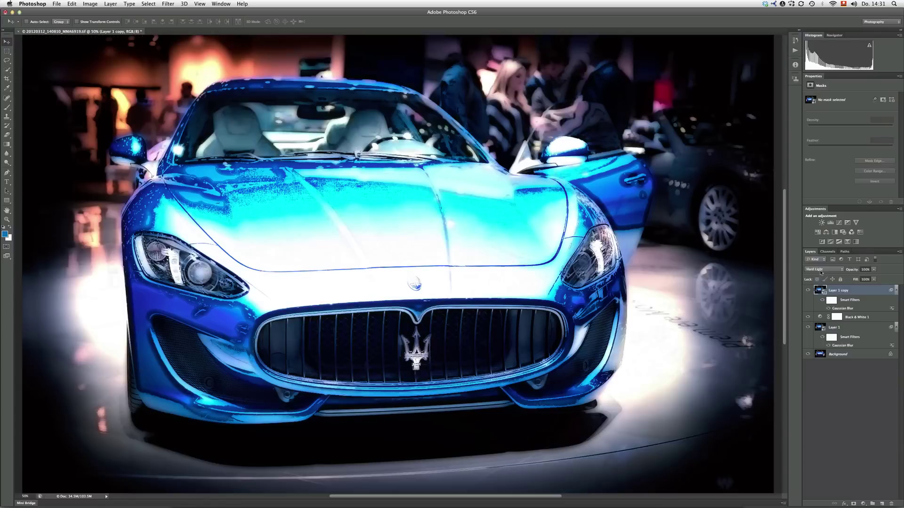
{"action": "key", "text": "shift+plus"}
{"action": "key", "text": "shift+plus"}
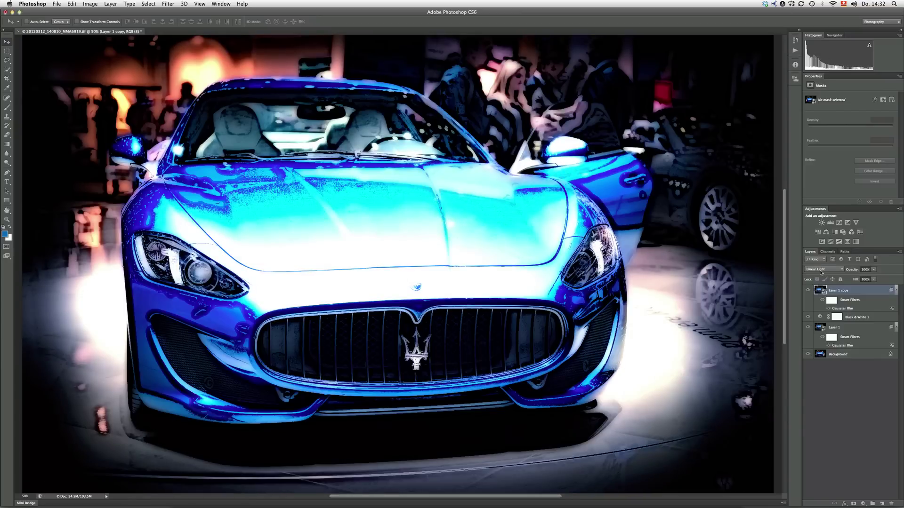
{"action": "key", "text": "shift+plus"}
{"action": "key", "text": "shift+plus"}
{"action": "key", "text": "shift+plus"}
{"action": "key", "text": "shift+plus"}
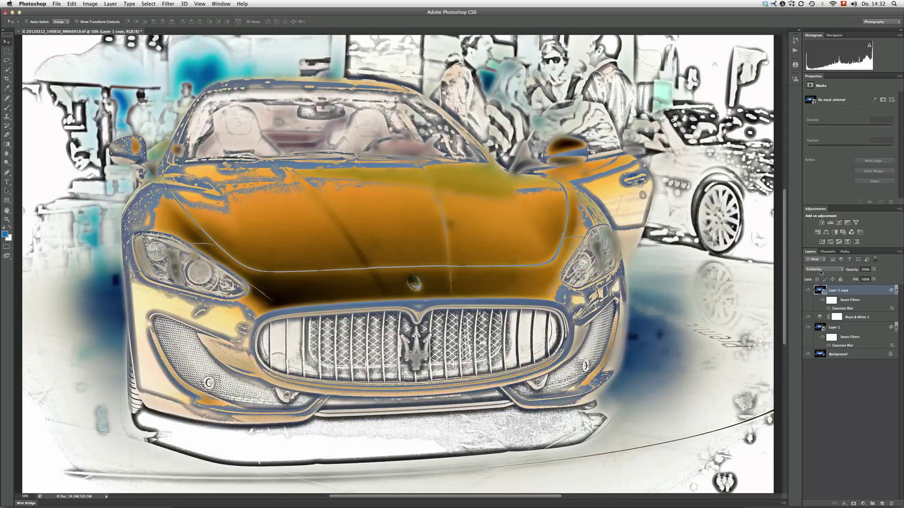
{"action": "key", "text": "shift+plus"}
{"action": "key", "text": "shift+plus"}
{"action": "key", "text": "shift+plus"}
{"action": "key", "text": "shift+plus"}
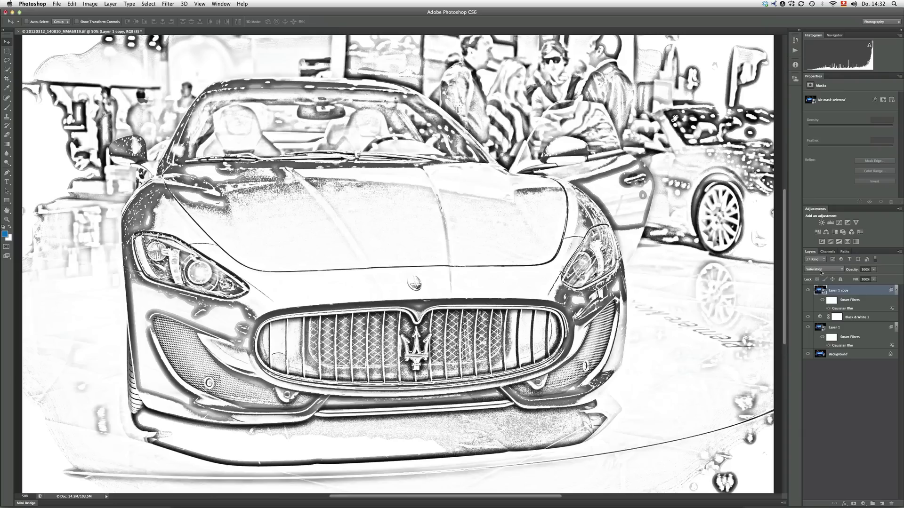
{"action": "key", "text": "shift+plus"}
{"action": "key", "text": "shift+plus"}
{"action": "key", "text": "shift+plus"}
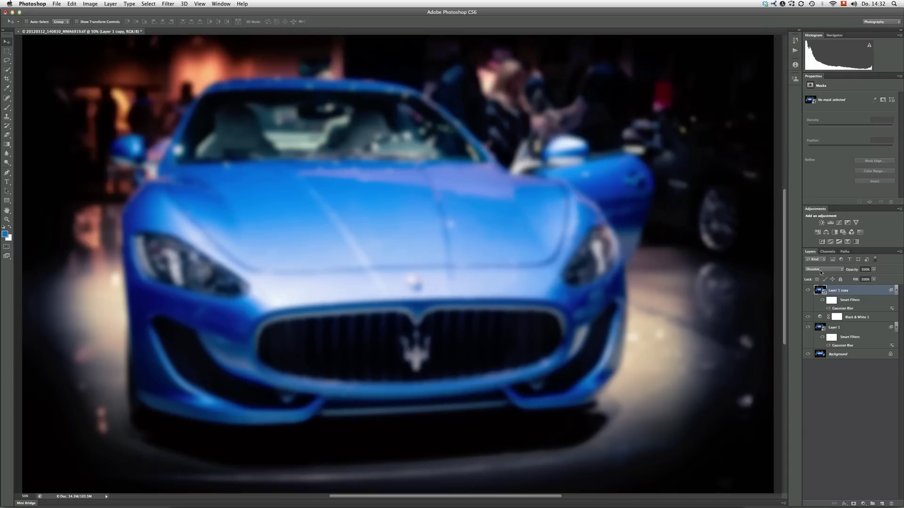
{"action": "key", "text": "shift+plus"}
{"action": "key", "text": "shift+plus"}
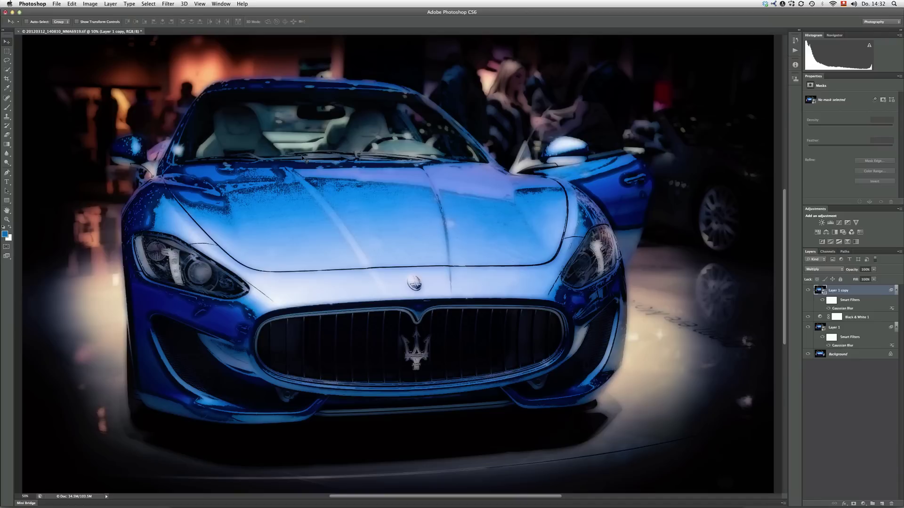
Stamp all visible layers into Layer 2, hide the layers below it, and convert Layer 2 to a smart object
{"action": "key", "text": "alt+shift+super+e"}
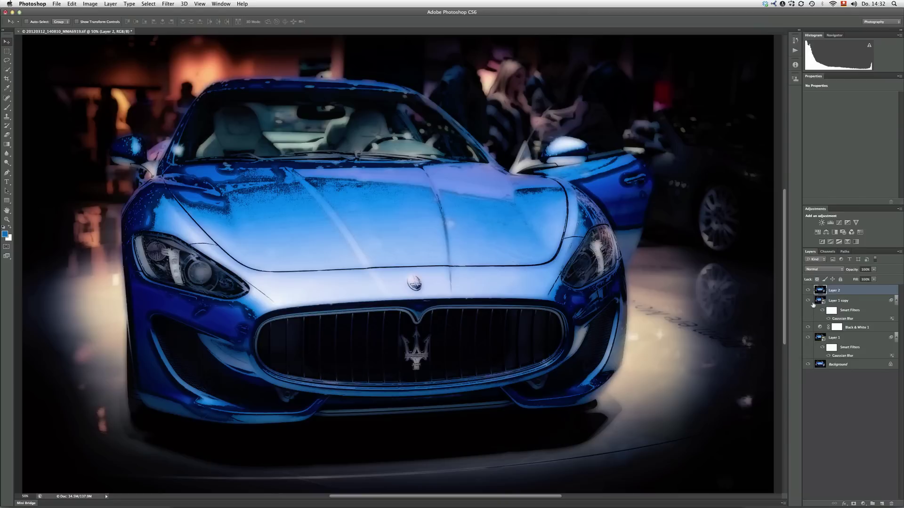
{"action": "left_click_drag", "start_coordinate": [807, 301], "coordinate": [807, 364]}
{"action": "right_click", "coordinate": [840, 292]}
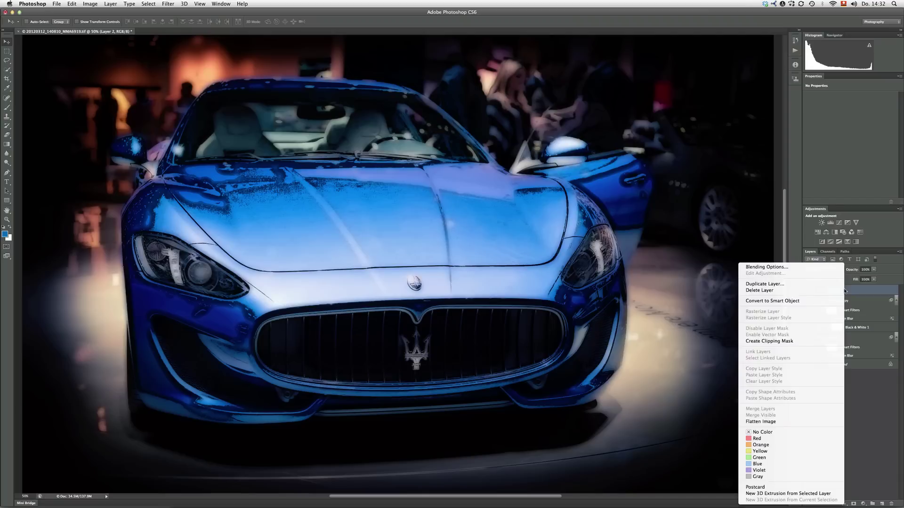
{"action": "left_click", "coordinate": [794, 301]}
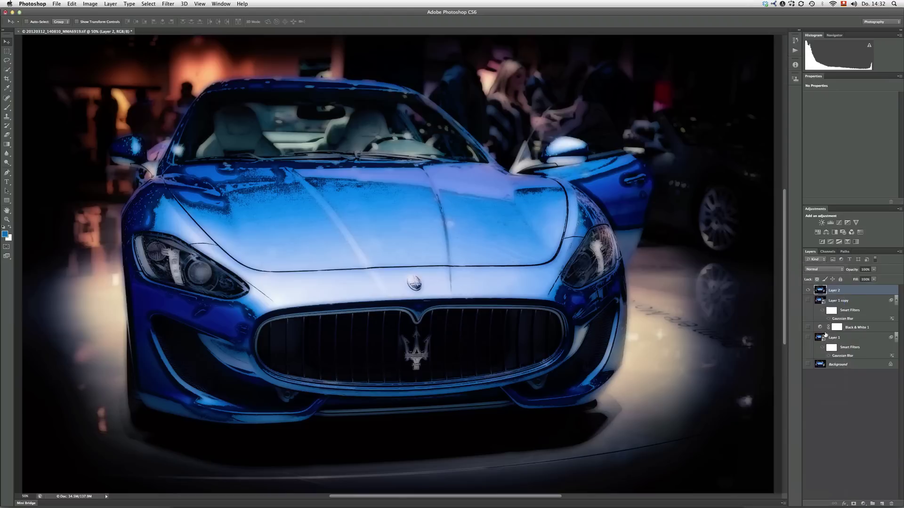
Apply Shadows/Highlights to Layer 2 with Amount 6, Tonal Width 25 and Radius 40
{"action": "left_click", "coordinate": [95, 4]}
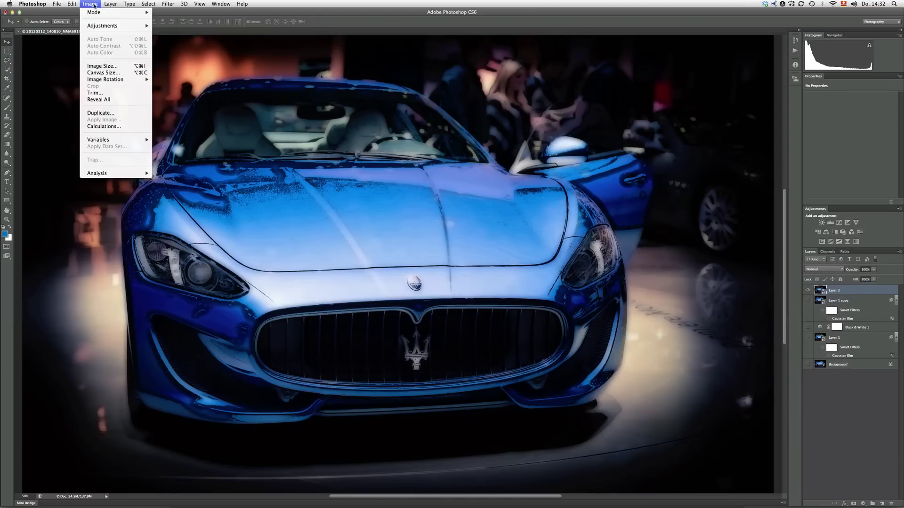
{"action": "mouse_move", "coordinate": [99, 26]}
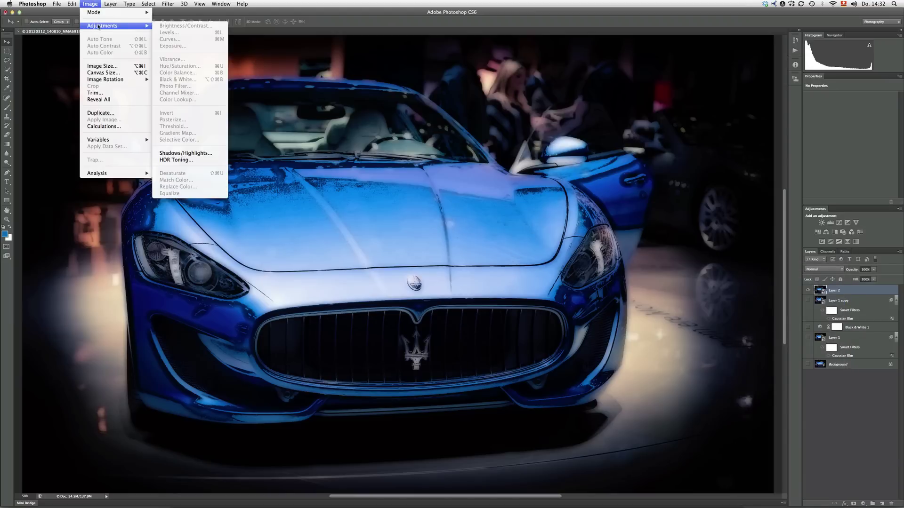
{"action": "left_click", "coordinate": [204, 154]}
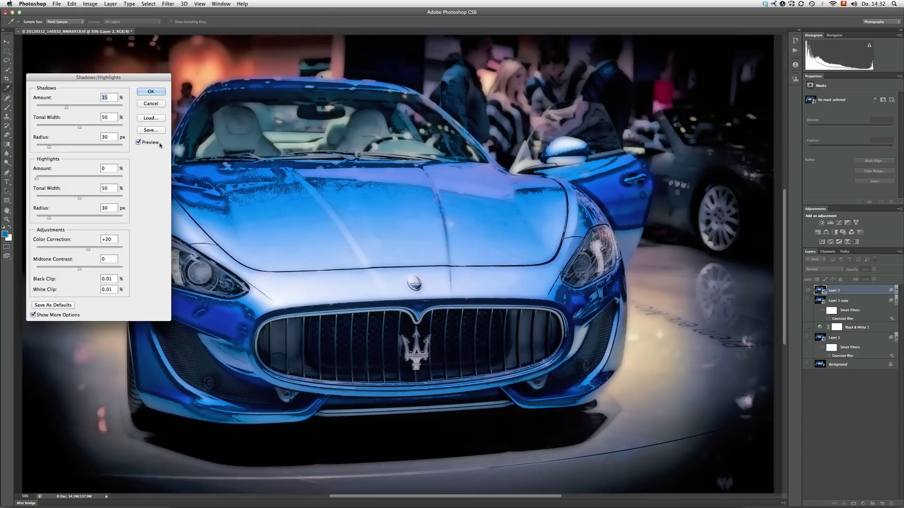
{"action": "left_click", "coordinate": [42, 107]}
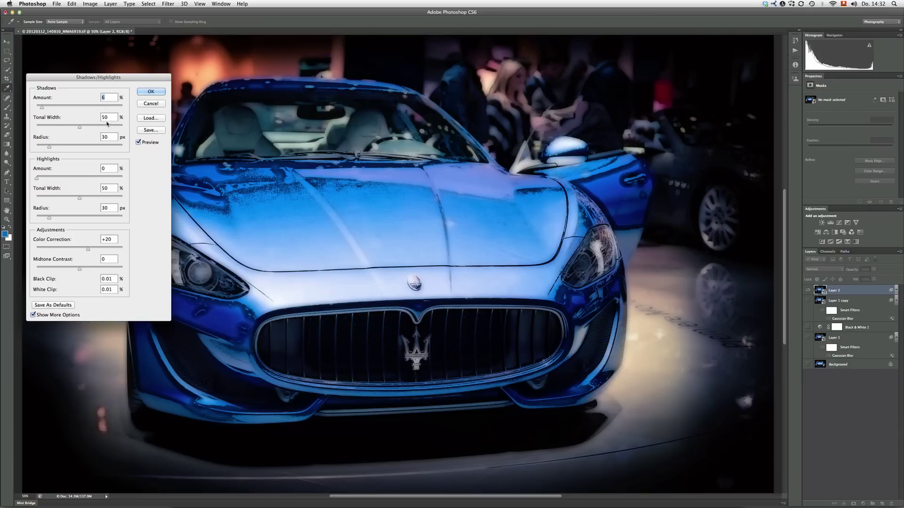
{"action": "key", "text": "Tab"}
{"action": "type", "text": "25"}
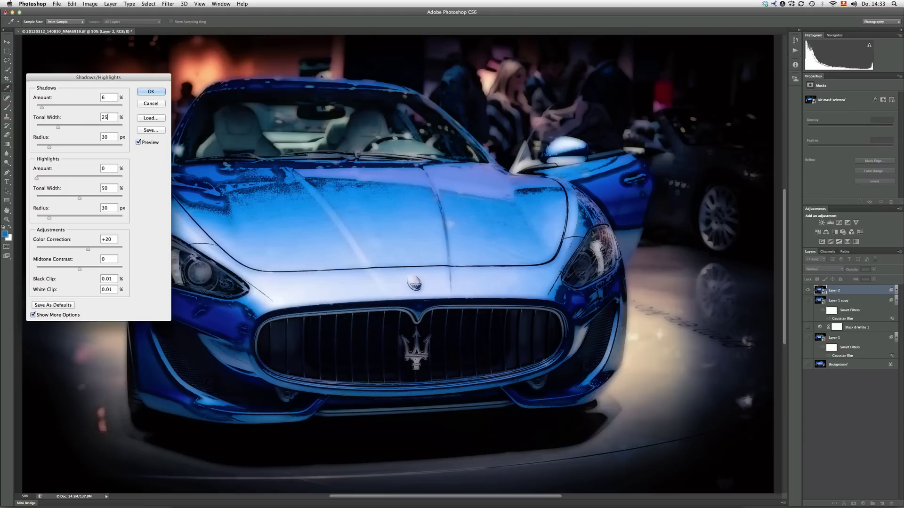
{"action": "key", "text": "Tab"}
{"action": "type", "text": "40"}
Compare with the preview off and on, then lower Shadows Amount to 3 and confirm
{"action": "left_click_drag", "start_coordinate": [146, 145], "coordinate": [113, 116]}
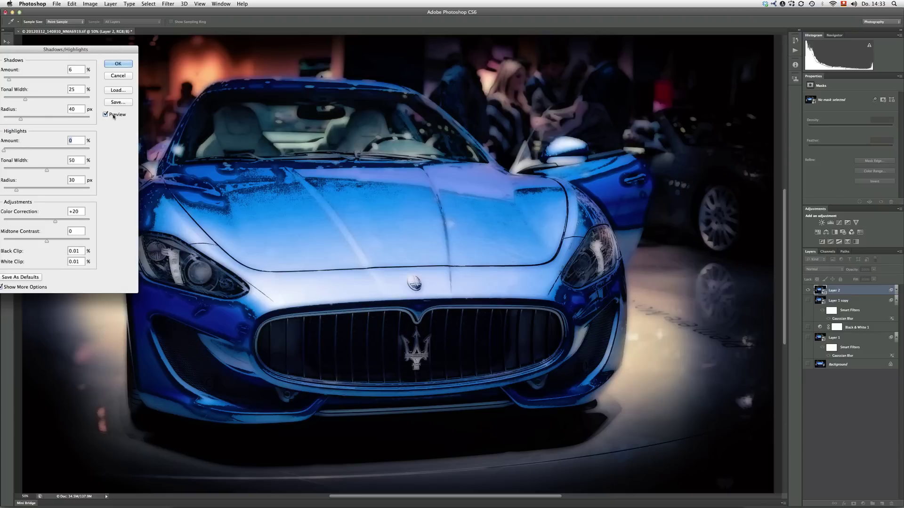
{"action": "left_click", "coordinate": [113, 116]}
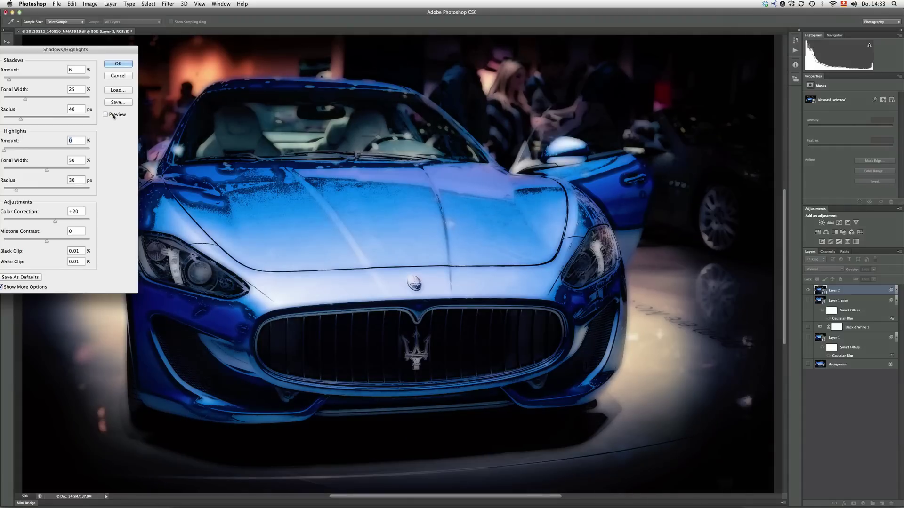
{"action": "left_click", "coordinate": [113, 116]}
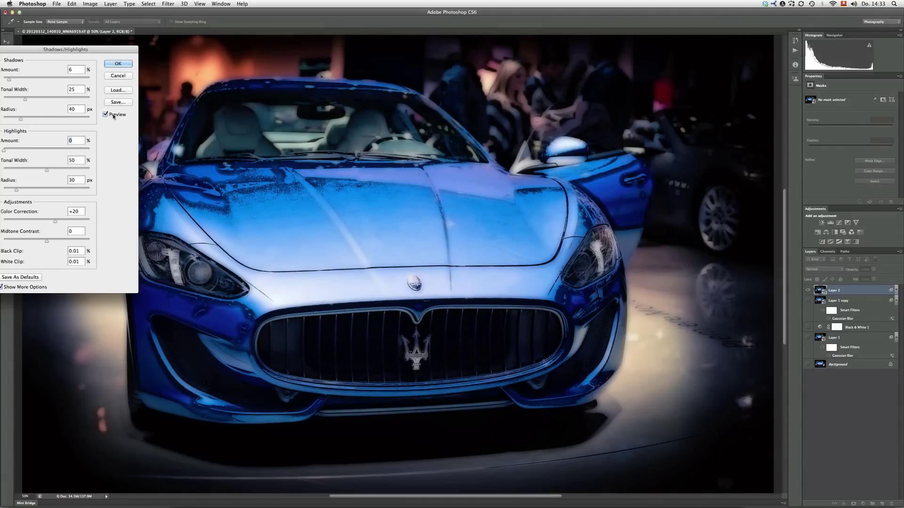
{"action": "left_click", "coordinate": [74, 69]}
{"action": "key", "text": "BackSpace"}
{"action": "type", "text": "3"}
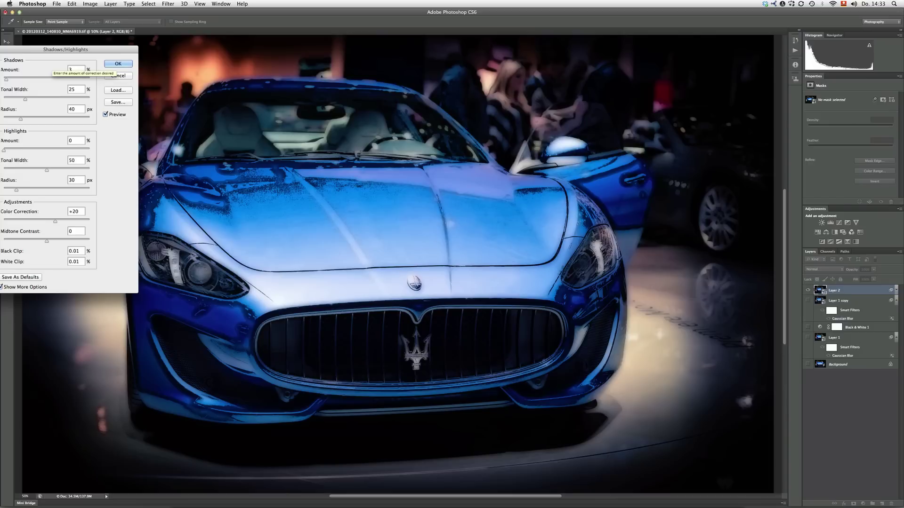
{"action": "key", "text": "Return"}
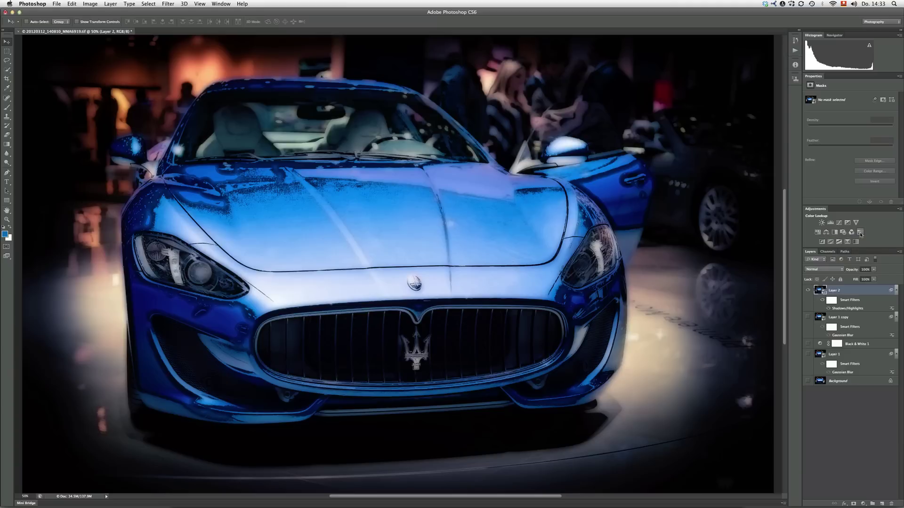
Add a Color Lookup adjustment layer above Layer 2 from the Adjustments panel
{"action": "left_click", "coordinate": [859, 233]}
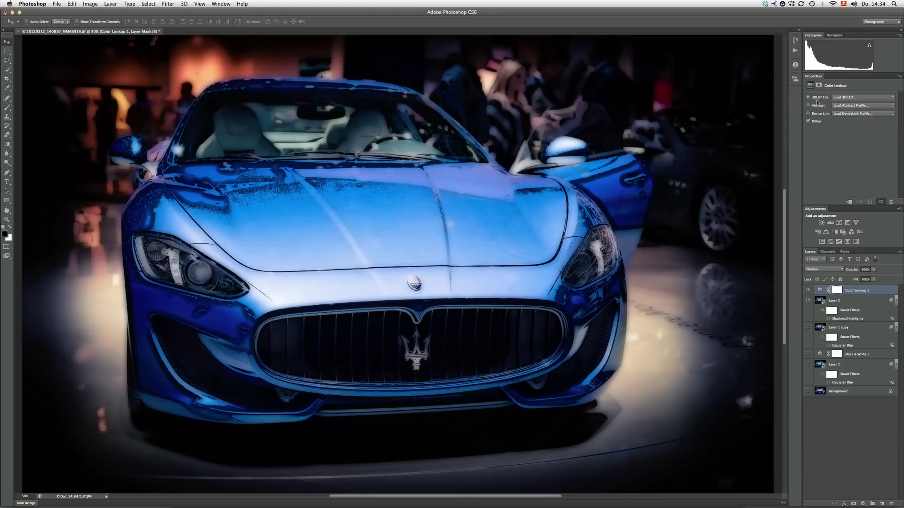
Try the 3Strip.look, Crisp_Warm.look and Candlelight.CUBE LUTs, then settle on 3Strip.look
{"action": "left_click", "coordinate": [846, 98]}
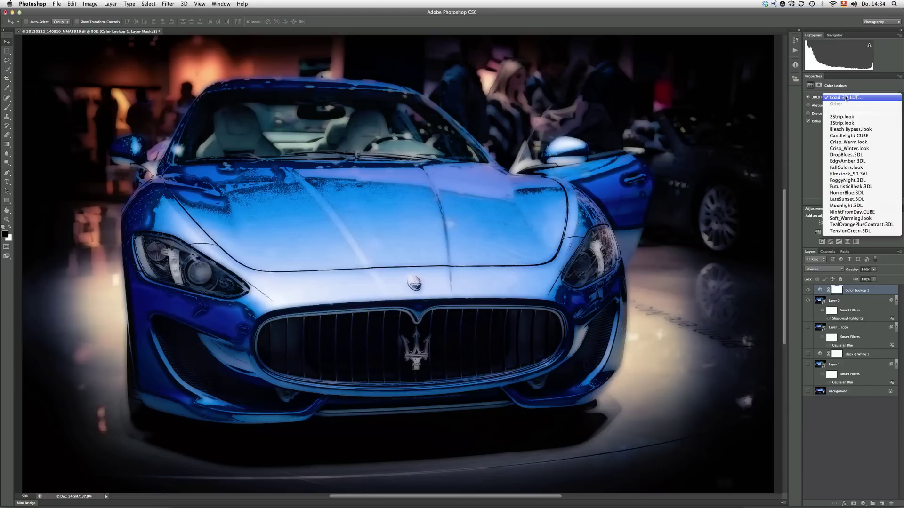
{"action": "left_click", "coordinate": [848, 122]}
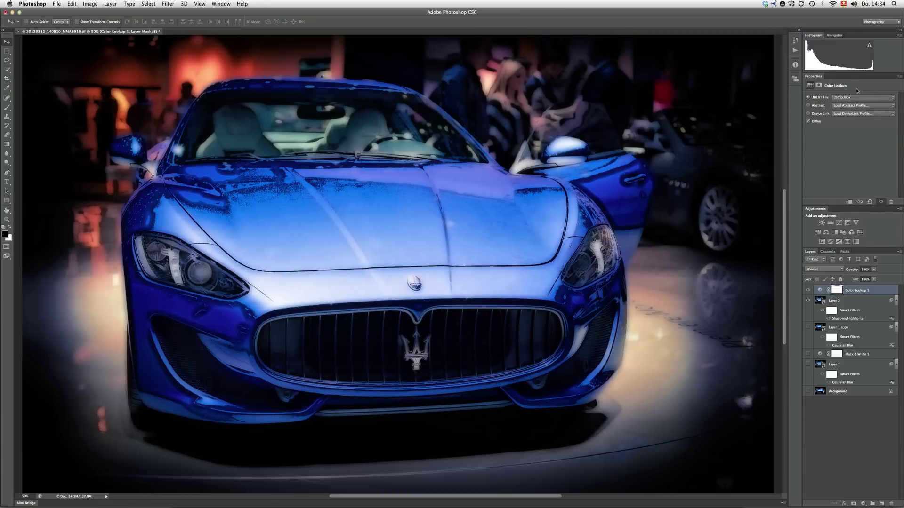
{"action": "left_click", "coordinate": [855, 99]}
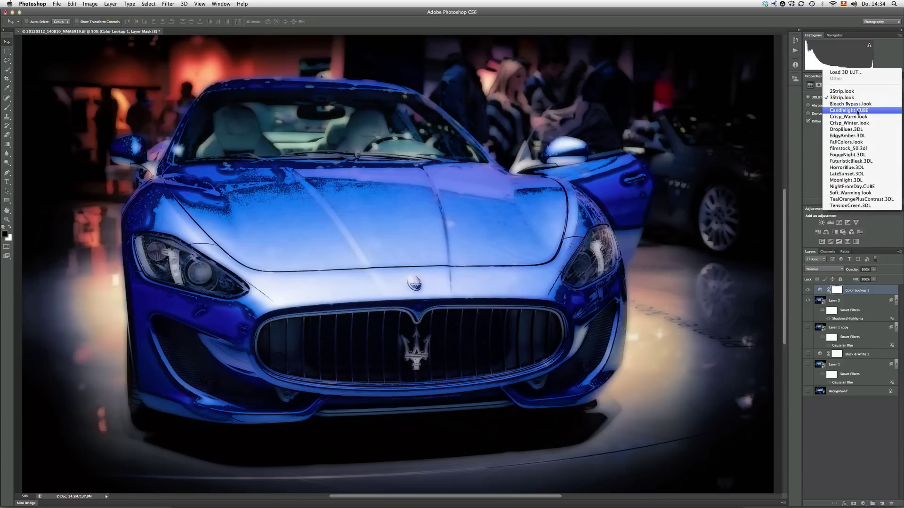
{"action": "left_click", "coordinate": [856, 117]}
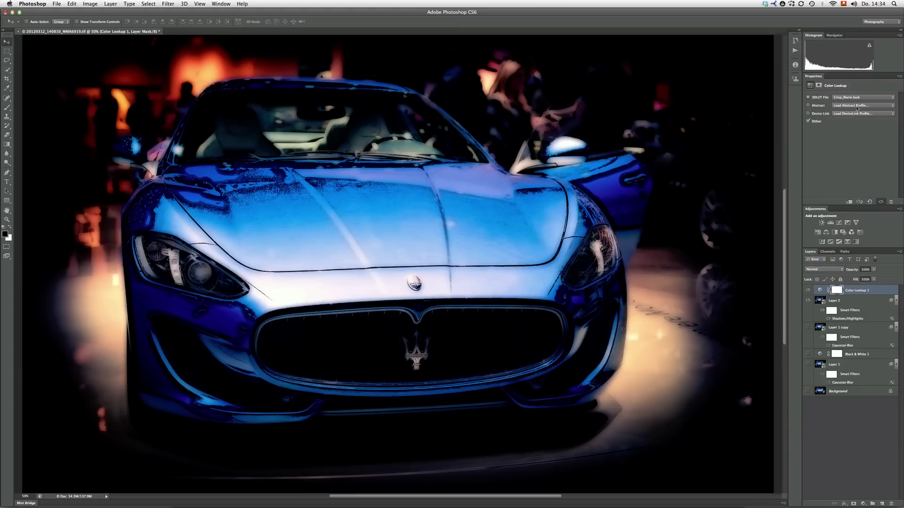
{"action": "left_click", "coordinate": [846, 97]}
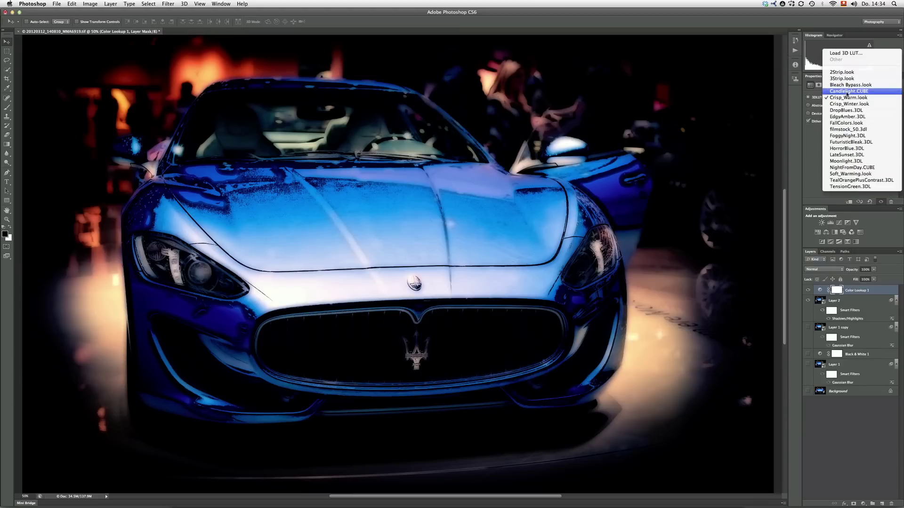
{"action": "left_click", "coordinate": [846, 91]}
{"action": "left_click", "coordinate": [846, 97]}
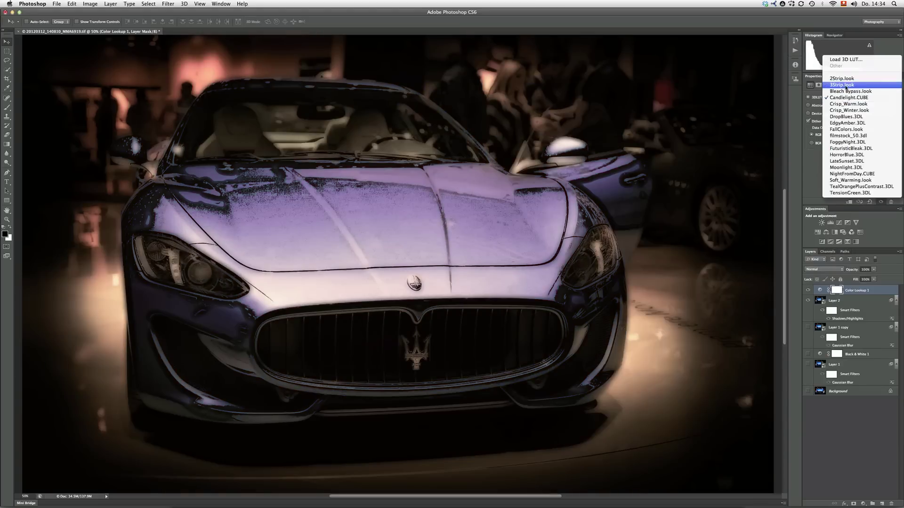
{"action": "left_click", "coordinate": [846, 86]}
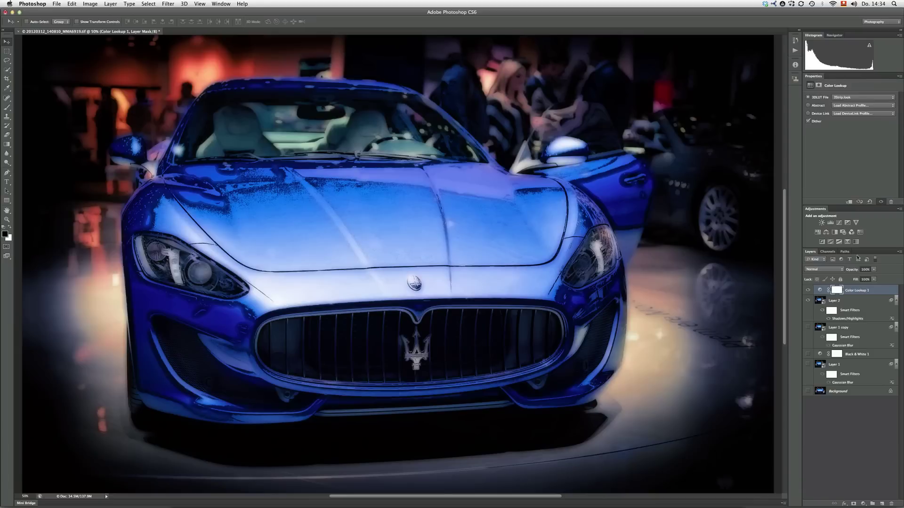
Compare the original Background photo with the edit, ending with all edit layers shown and Background hidden
{"action": "left_click_drag", "start_coordinate": [808, 291], "coordinate": [824, 384]}
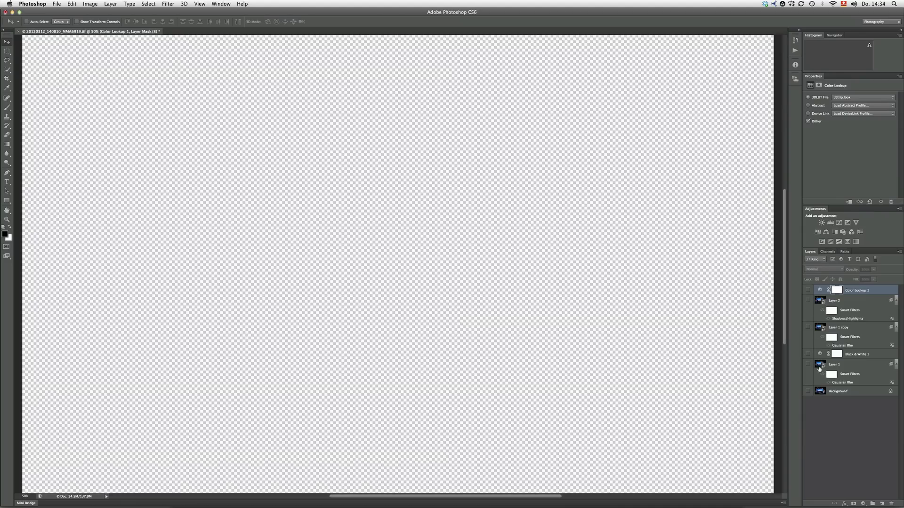
{"action": "left_click", "coordinate": [808, 392]}
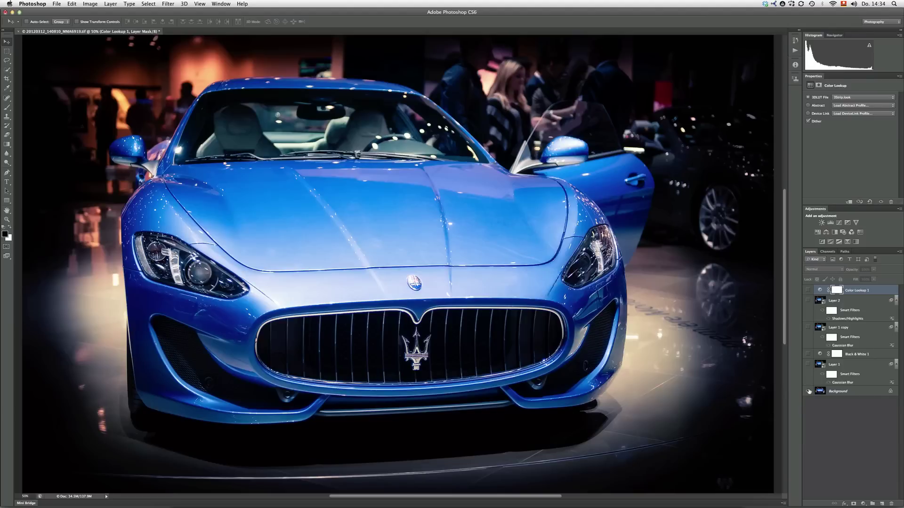
{"action": "left_click_drag", "start_coordinate": [808, 365], "coordinate": [809, 292]}
{"action": "left_click", "coordinate": [809, 392]}
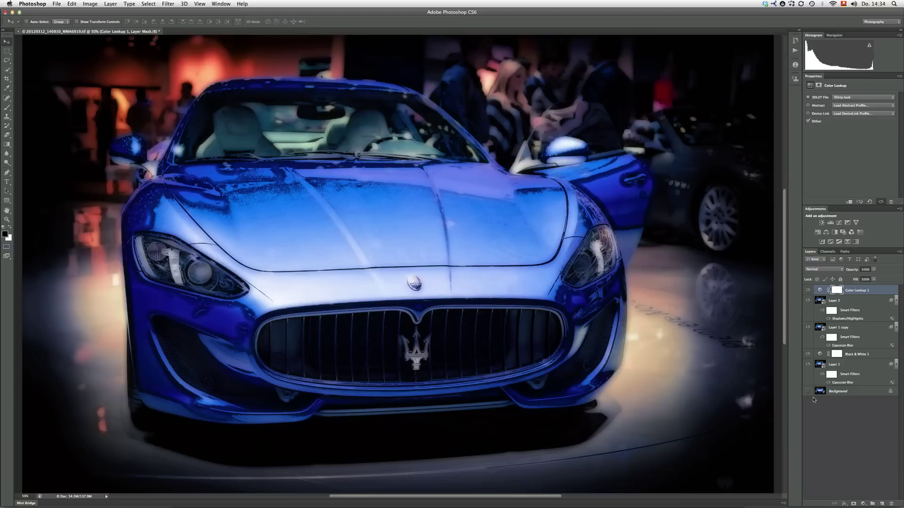
{"action": "left_click", "coordinate": [809, 393], "text": "alt"}
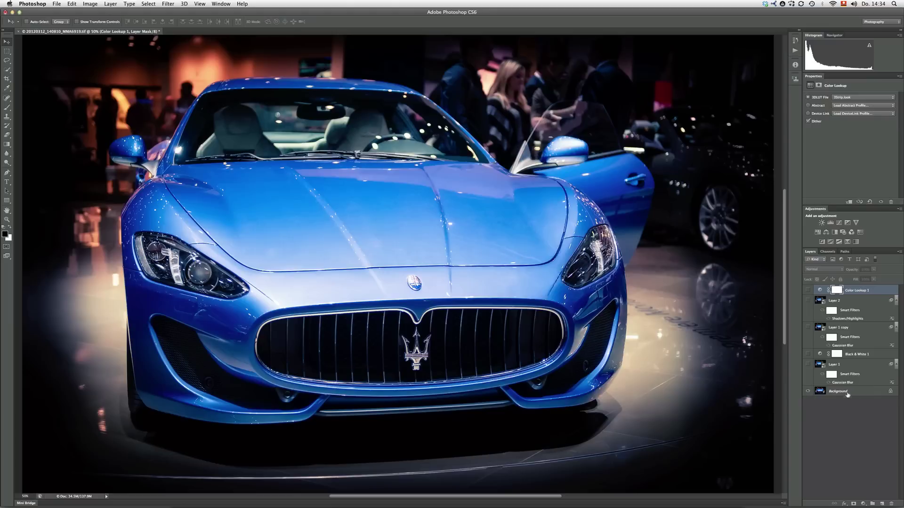
{"action": "left_click", "coordinate": [809, 393], "text": "alt"}
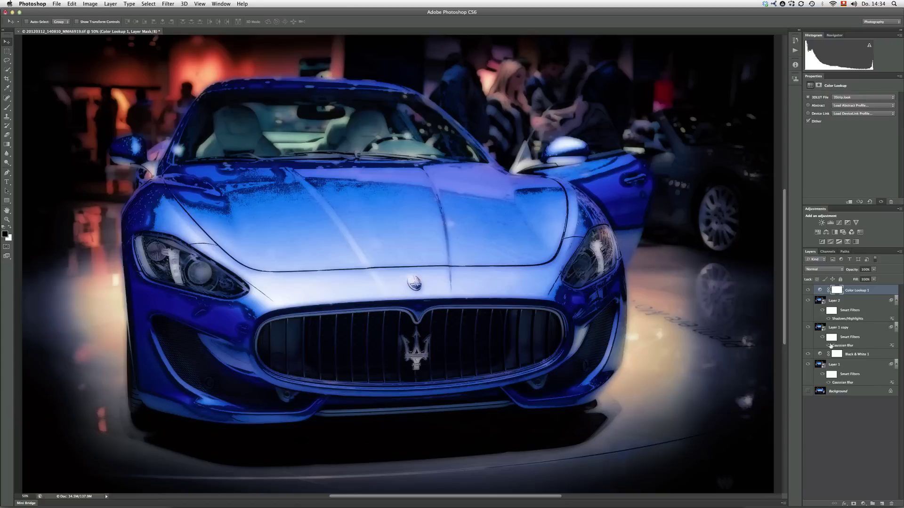